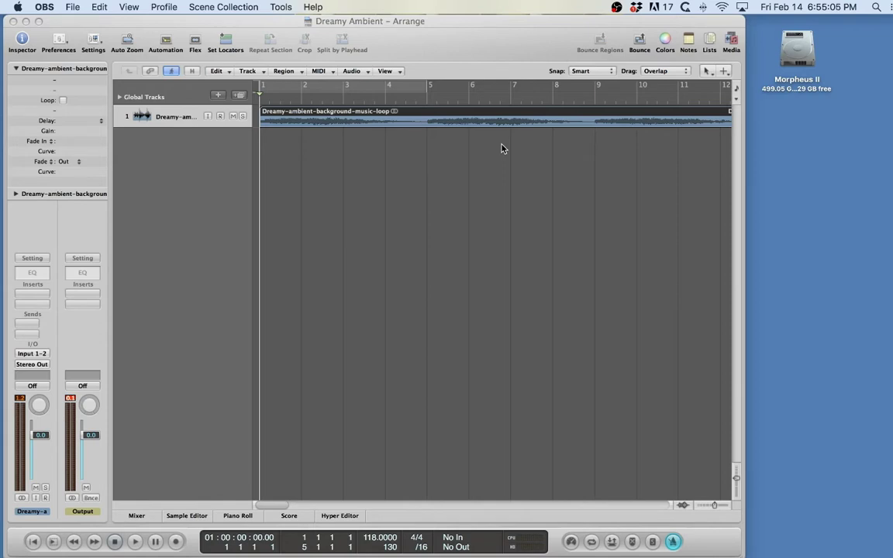
Play the ambient loop, lower the Output channel's level to -3.9, and return the playhead to the start.
left_click(460, 178)
key("space")
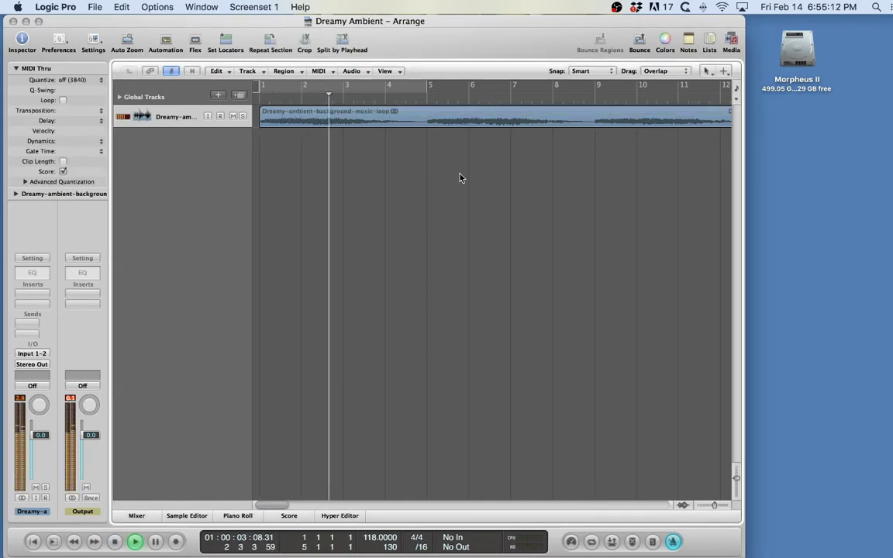
left_click_drag(89, 436, 89, 446)
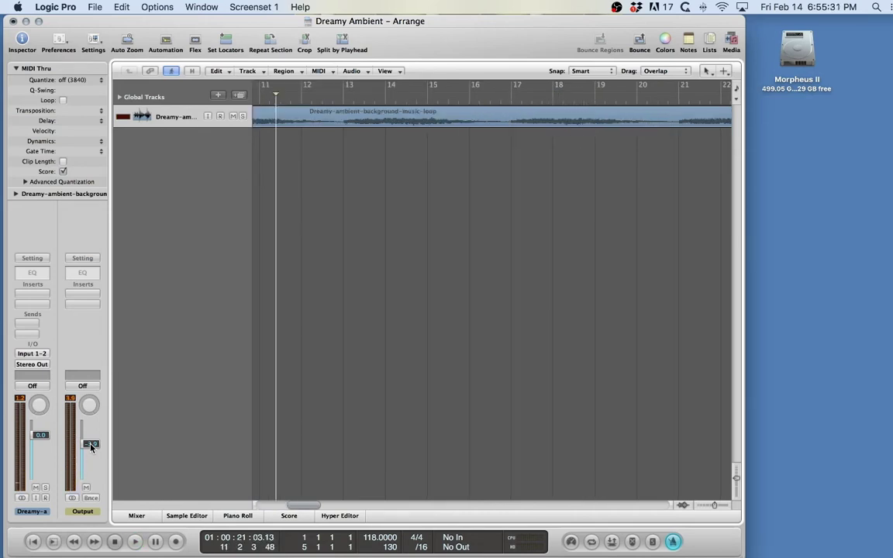
key("Return")
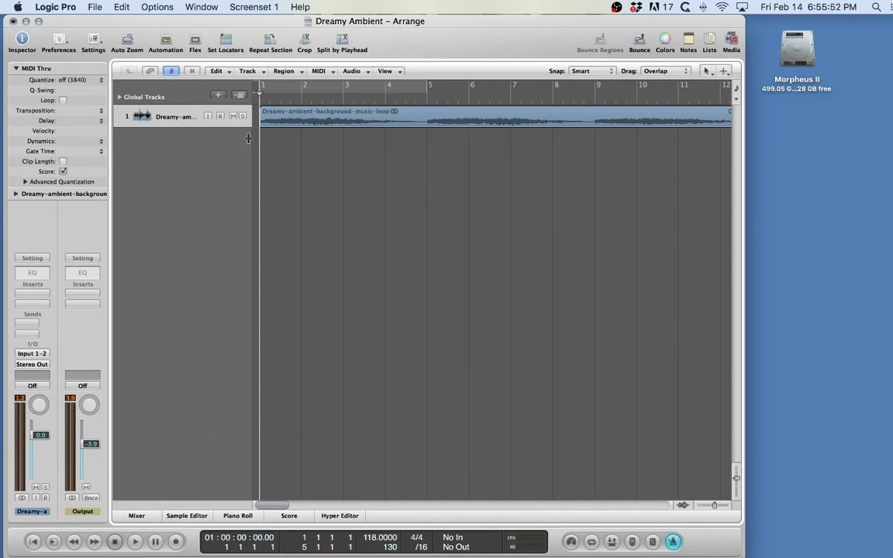
Create one new audio track in Stereo format with Input 1-2 and Output 1-2.
left_click(218, 96)
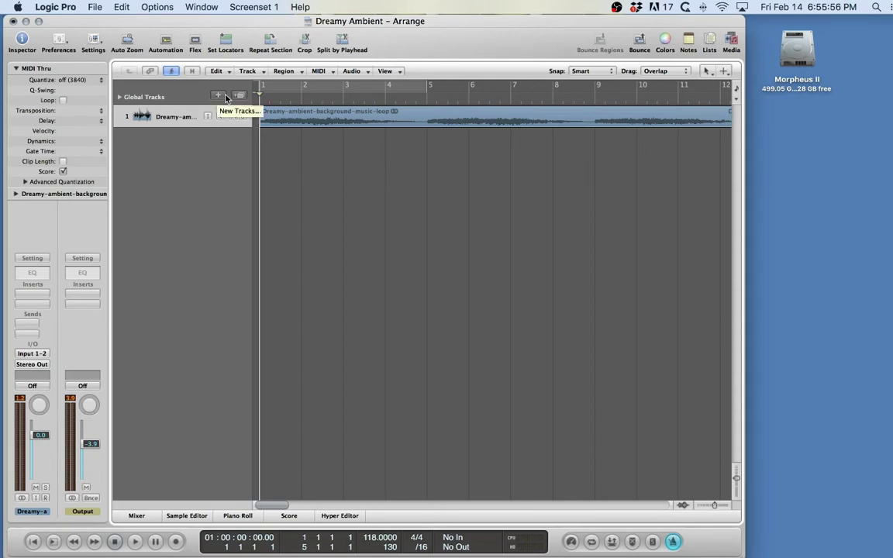
left_click(218, 95)
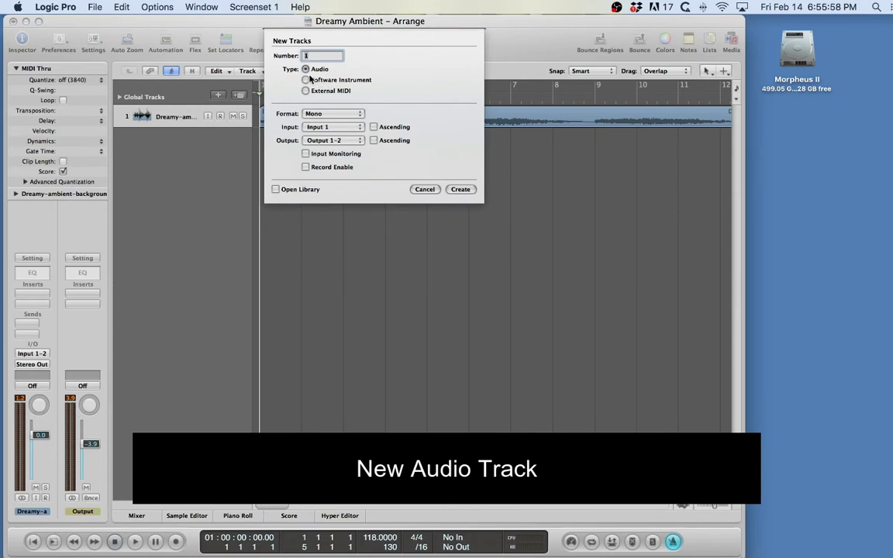
left_click(310, 114)
left_click(325, 114)
left_click(315, 123)
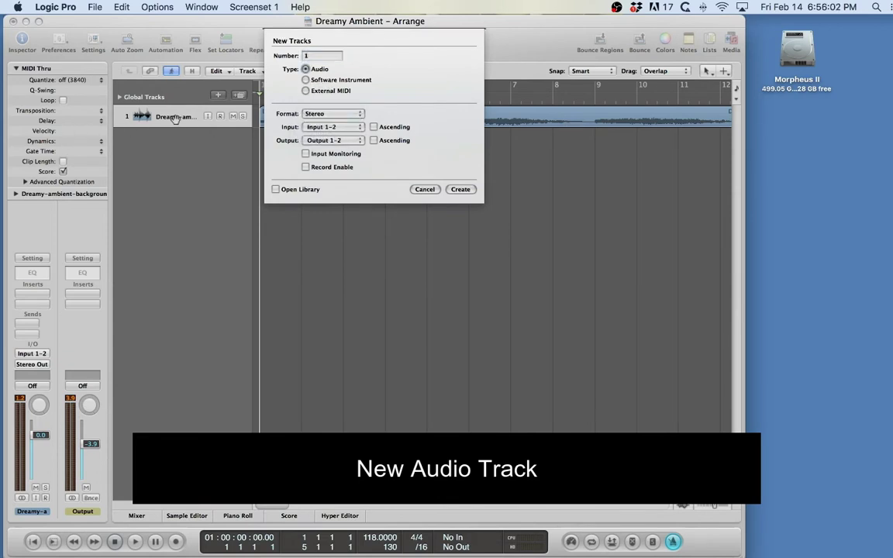
left_click(462, 190)
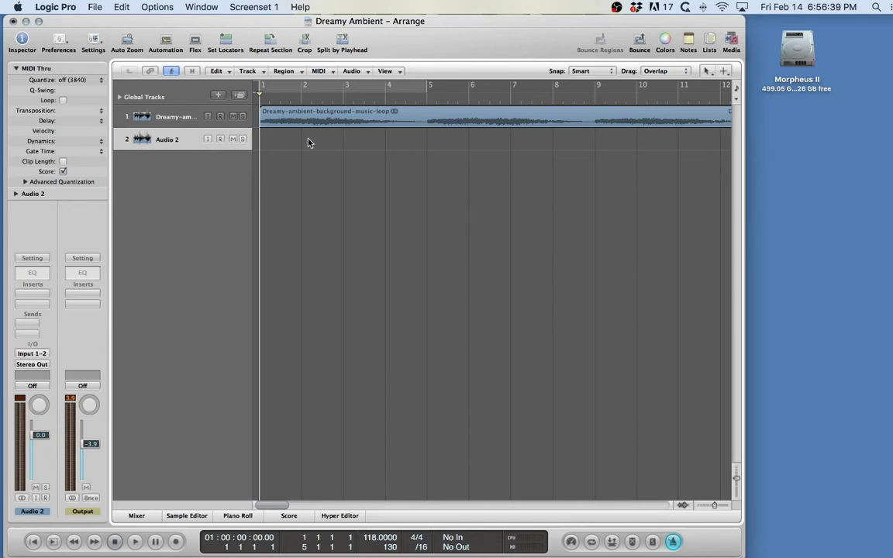
Split the ambient loop region at bars 5, 9, 3 and 7 with the Scissors tool, and return to the Pointer tool.
key("Escape")
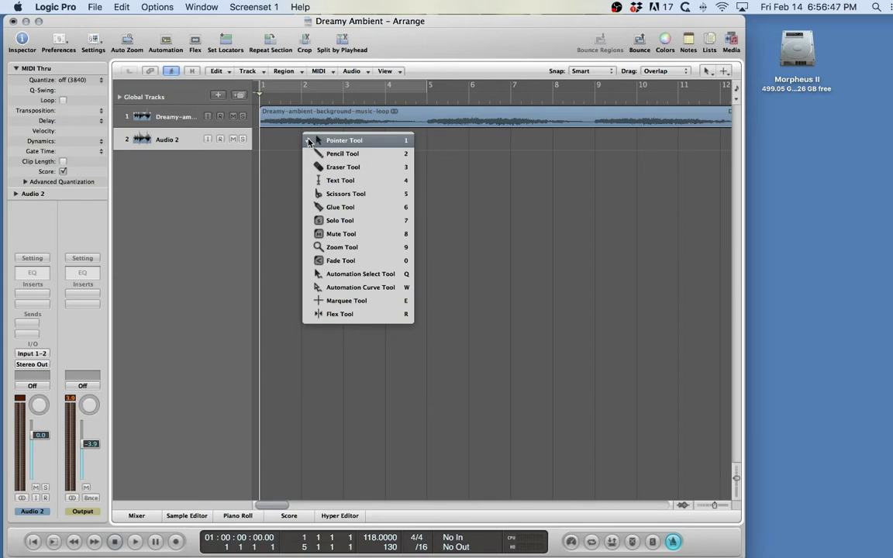
left_click(336, 198)
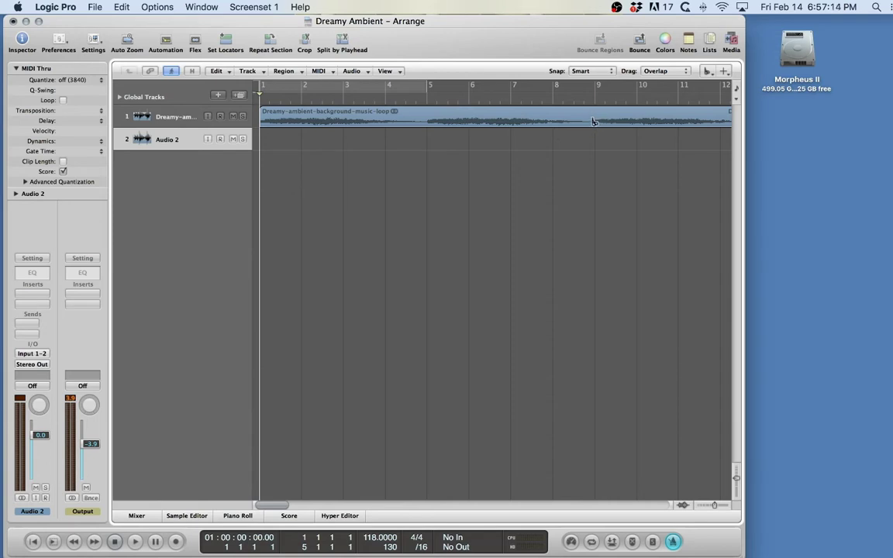
left_click(427, 121)
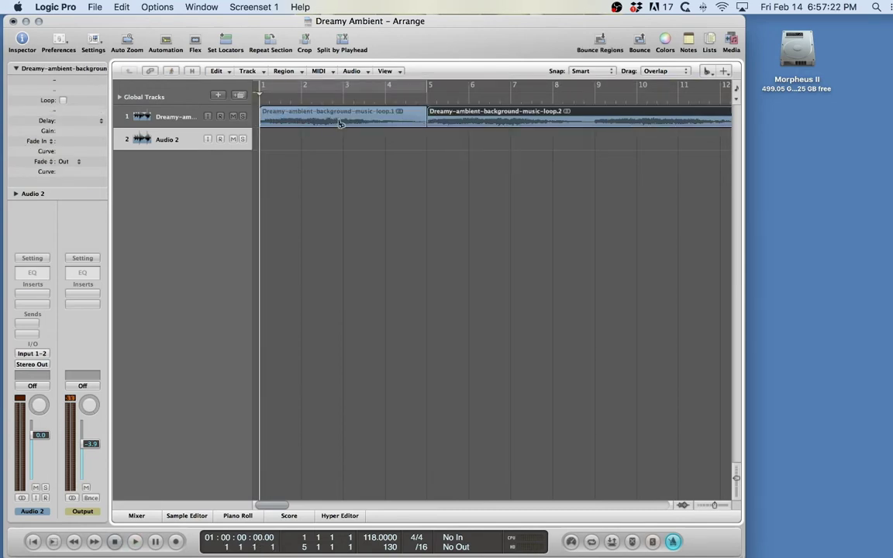
left_click(596, 120)
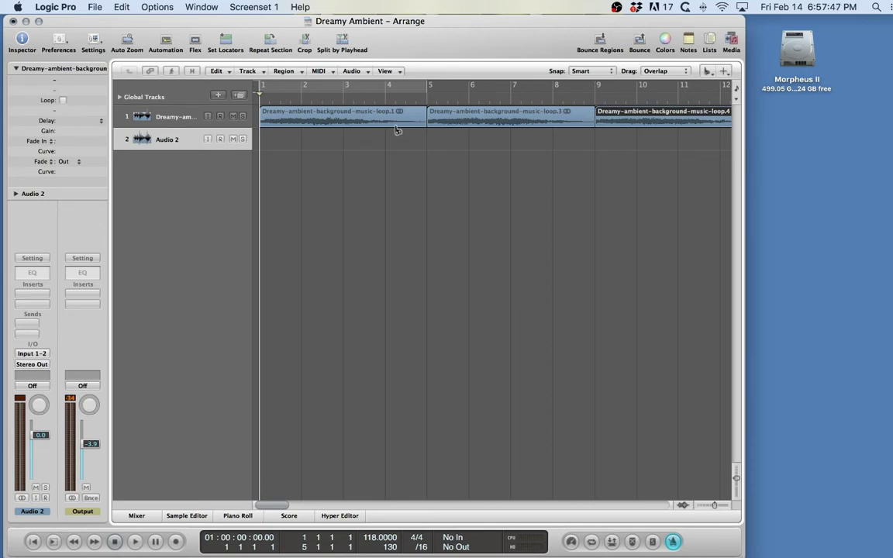
left_click(344, 120)
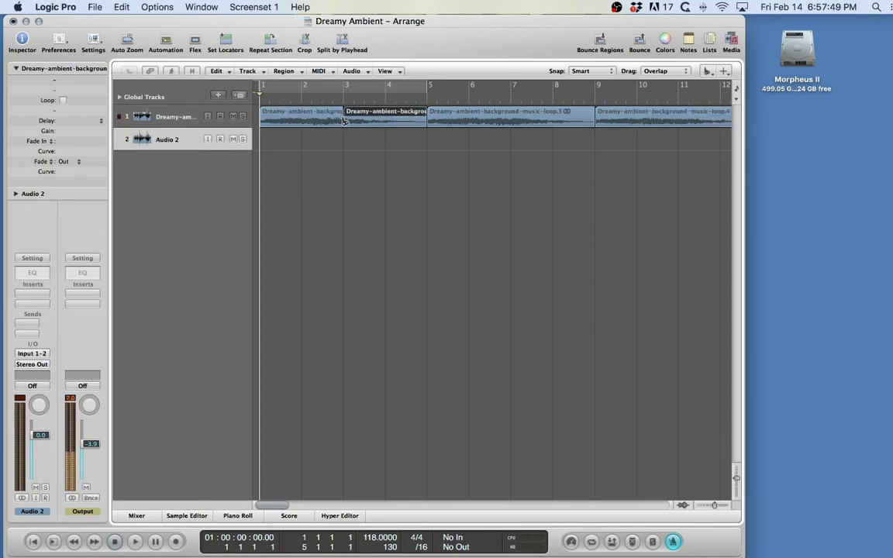
left_click(512, 122)
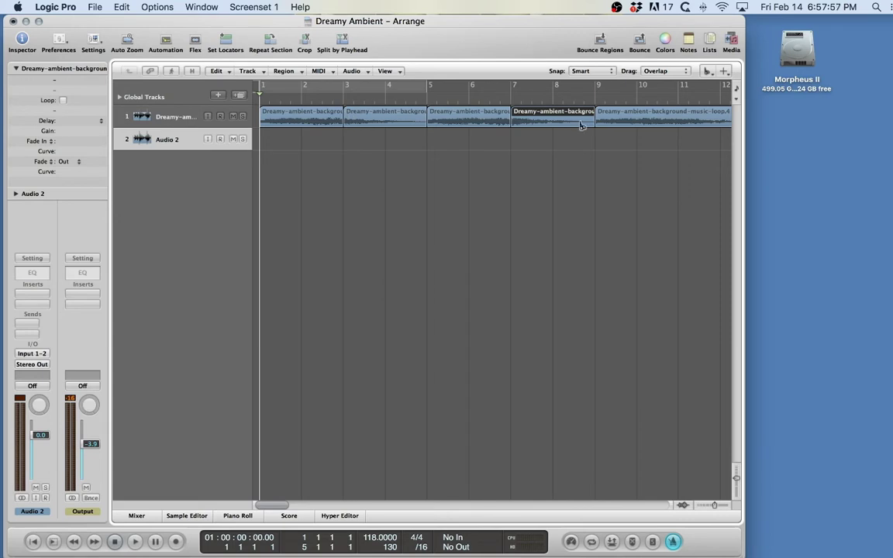
key("Escape")
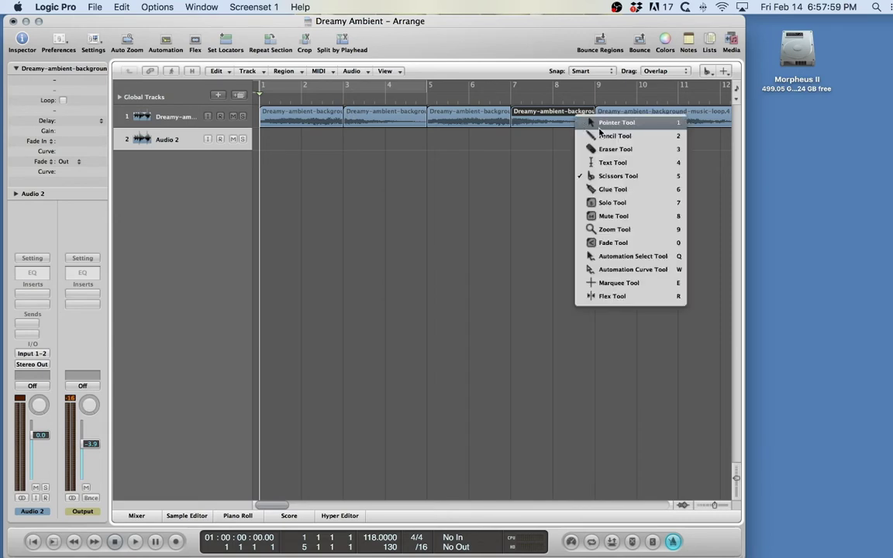
left_click(602, 124)
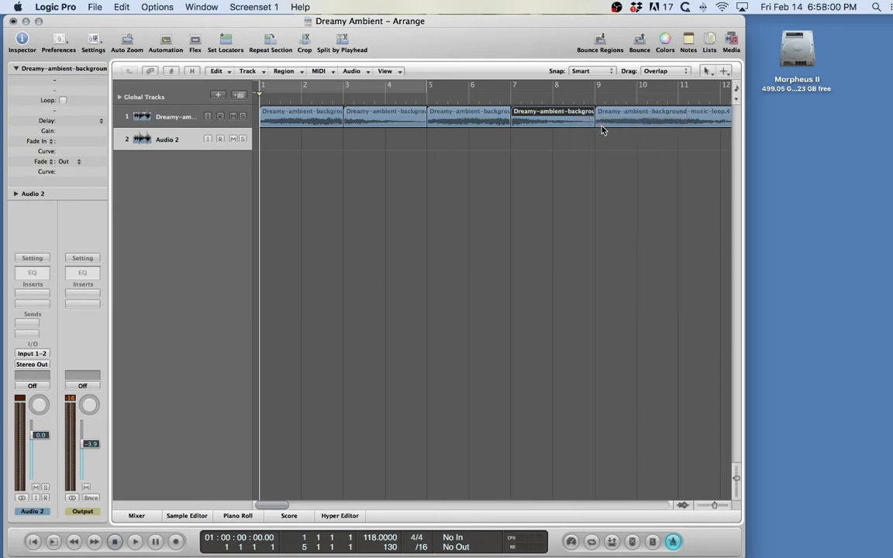
left_click(319, 164)
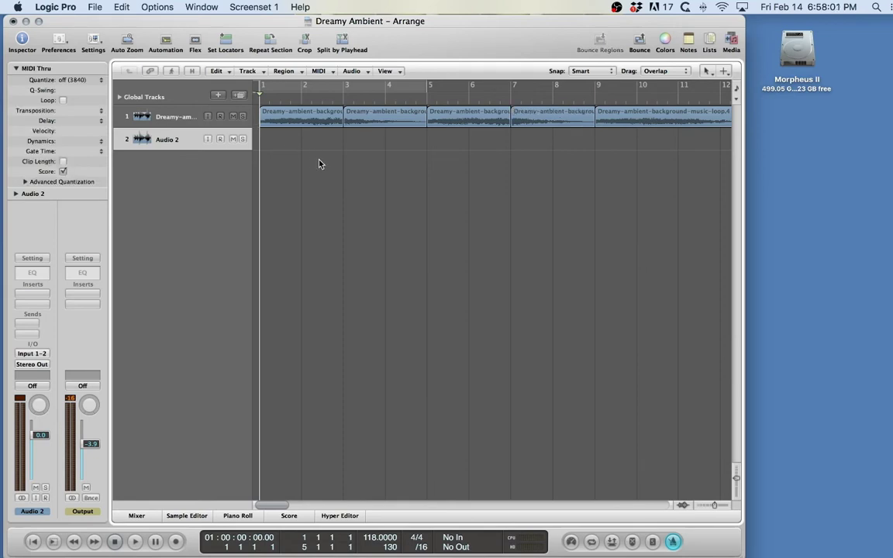
Try copying the first track's bar 1 region onto the Audio 2 track at bar 1, and undo the copy.
left_click(299, 118)
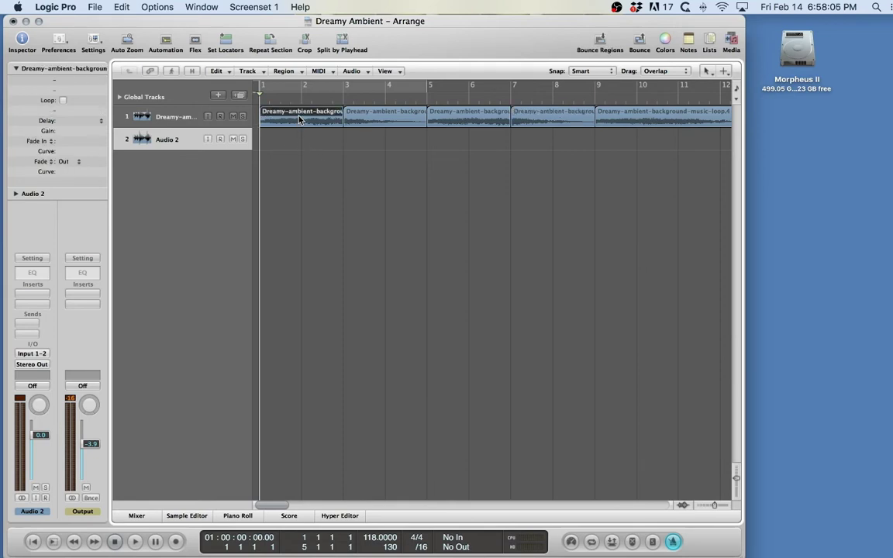
left_click(456, 124)
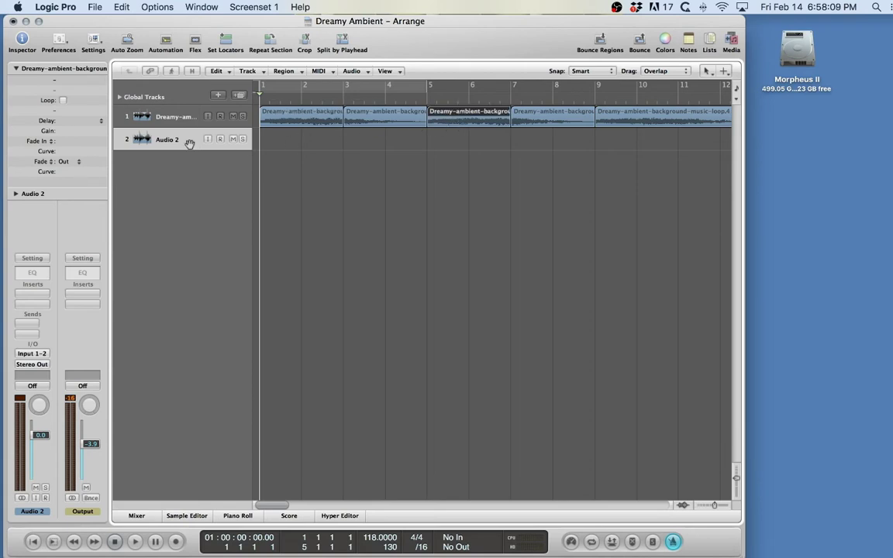
left_click(310, 112)
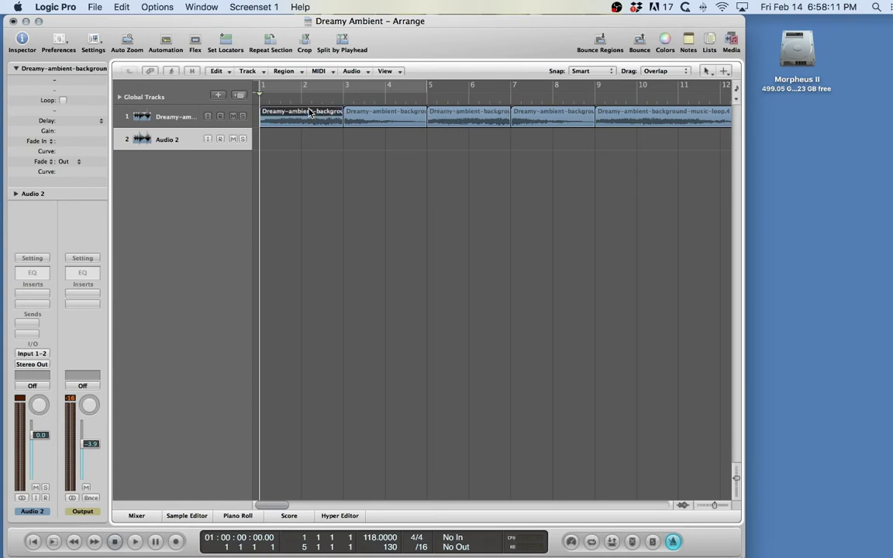
key("alt")
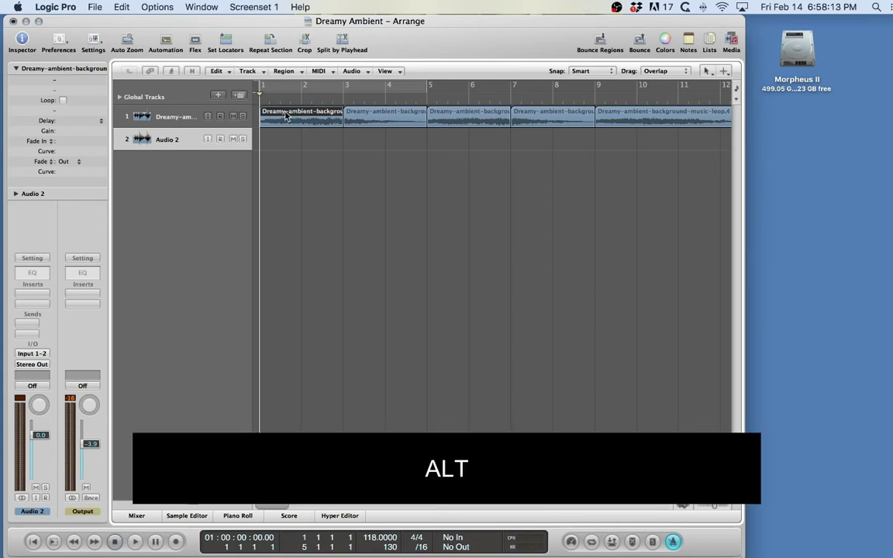
left_click_drag(285, 116, 285, 135)
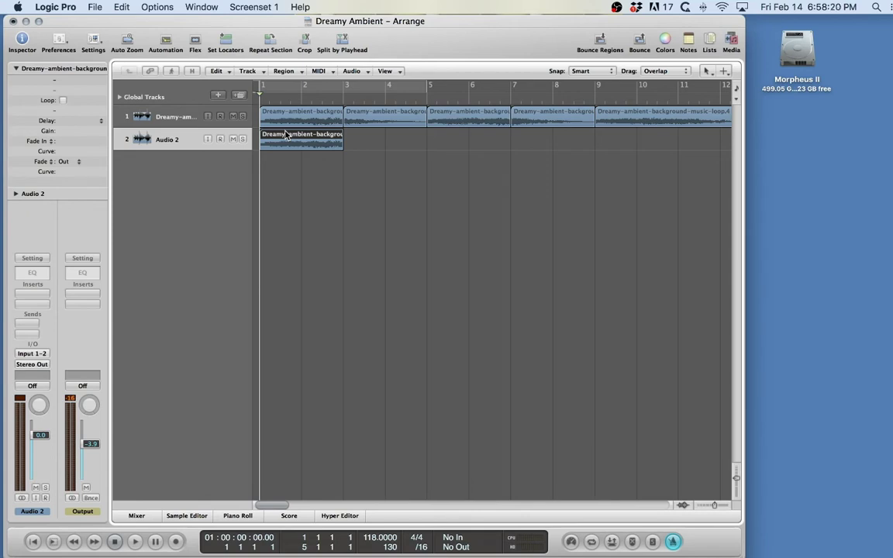
key("super+z")
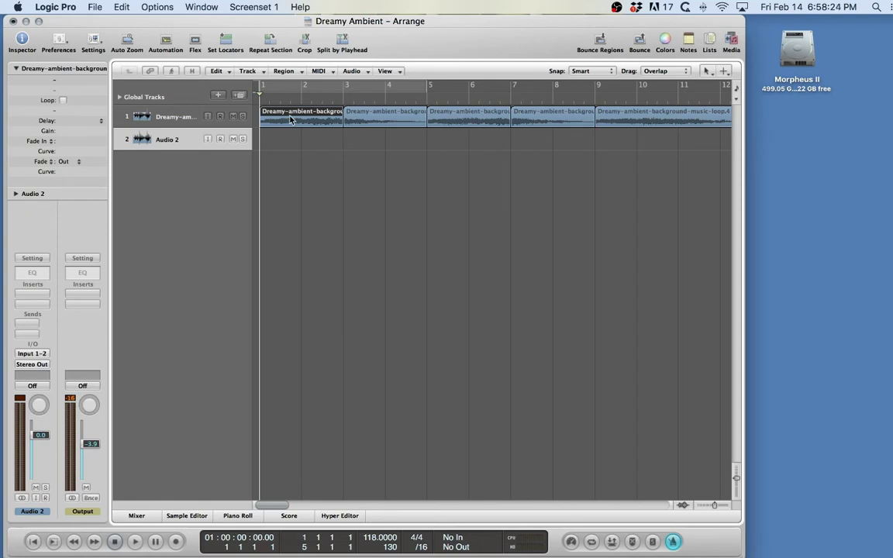
Move the original bar 1 region down to the Audio 2 track without copying, and put it back on the first track.
left_click_drag(287, 123, 287, 133)
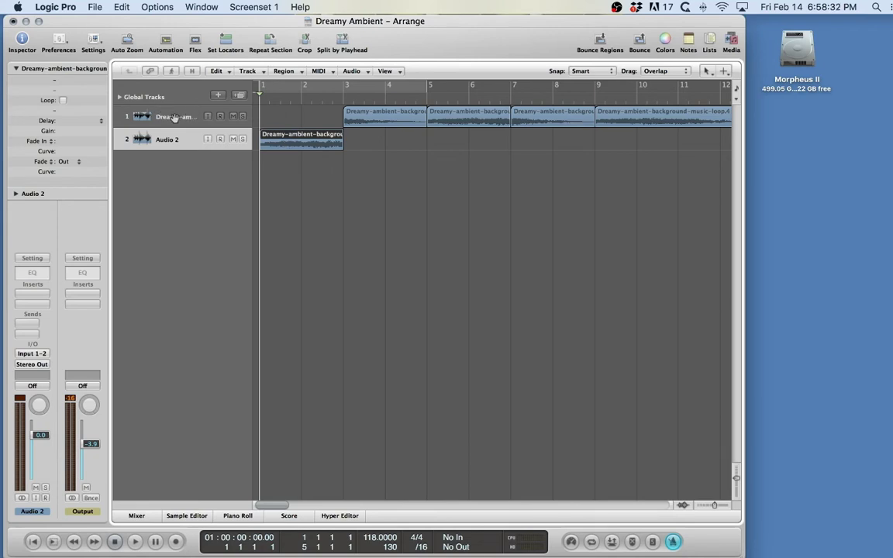
left_click_drag(302, 139, 304, 117)
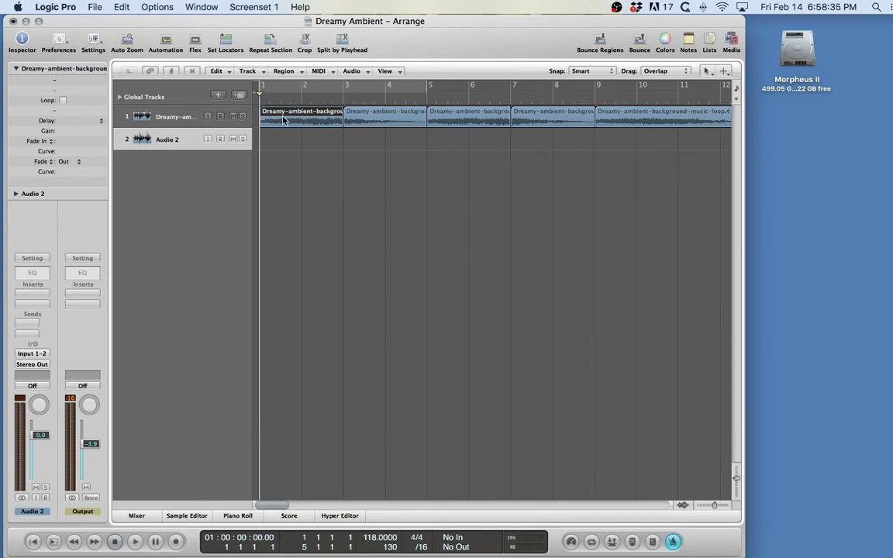
Copy the first track's bar 1 and bar 5 regions onto the Audio 2 track, placing them at bars 1 and 3.
left_click_drag(283, 120, 283, 136)
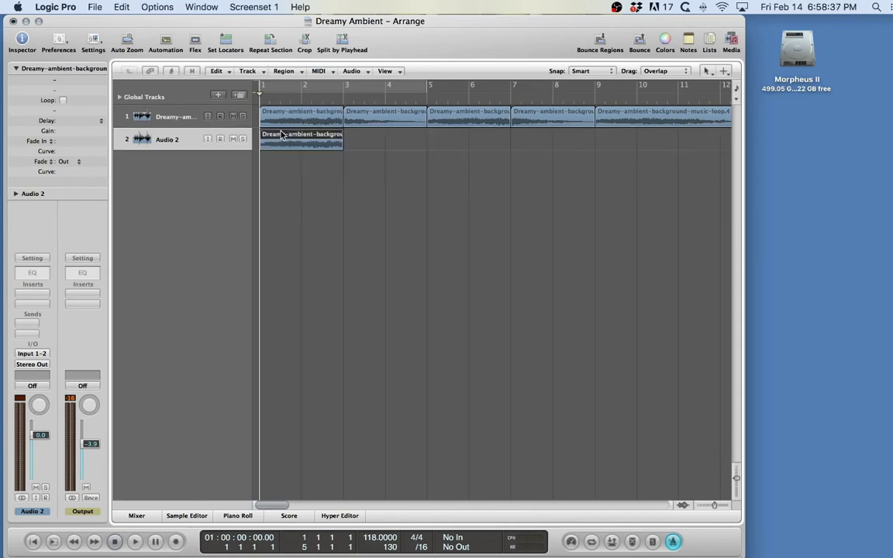
left_click(470, 121)
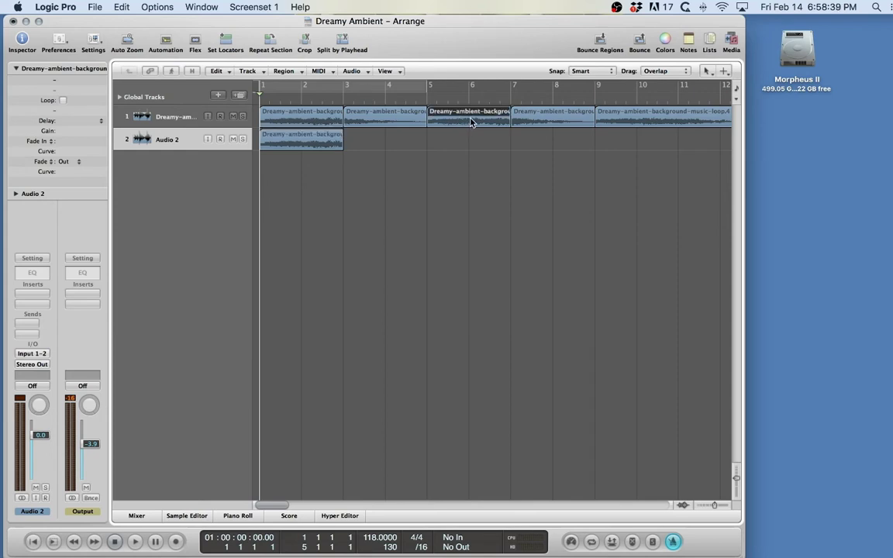
left_click_drag(475, 119, 393, 146)
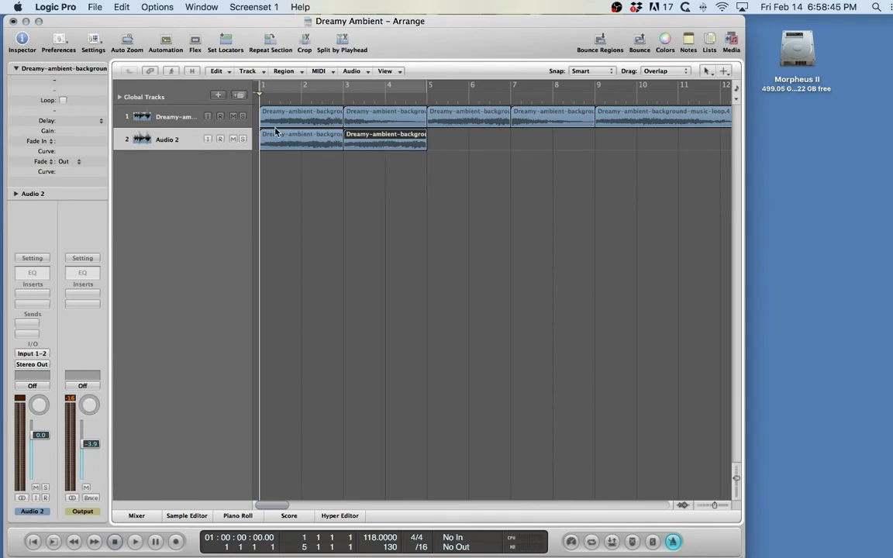
Mute the first track, turn on cycling over bars 1 to 5, and play back the Audio 2 regions.
left_click(234, 118)
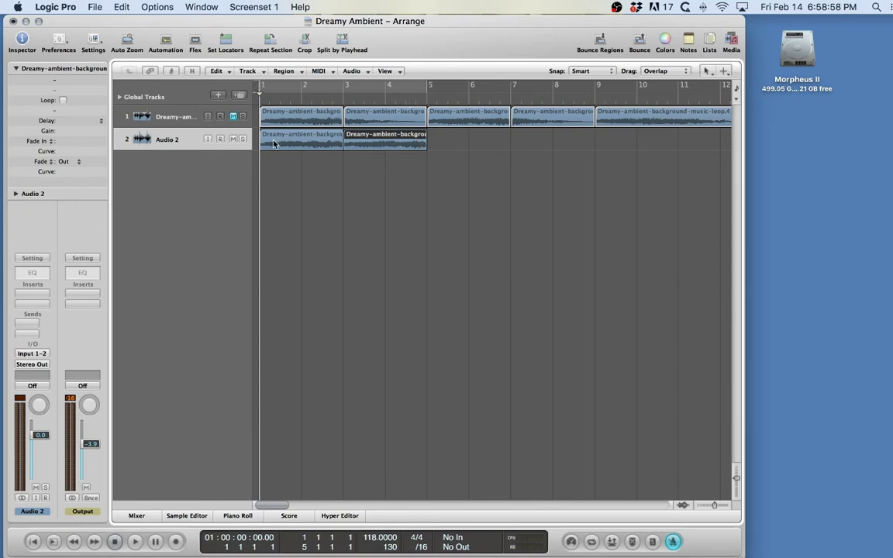
left_click(313, 88)
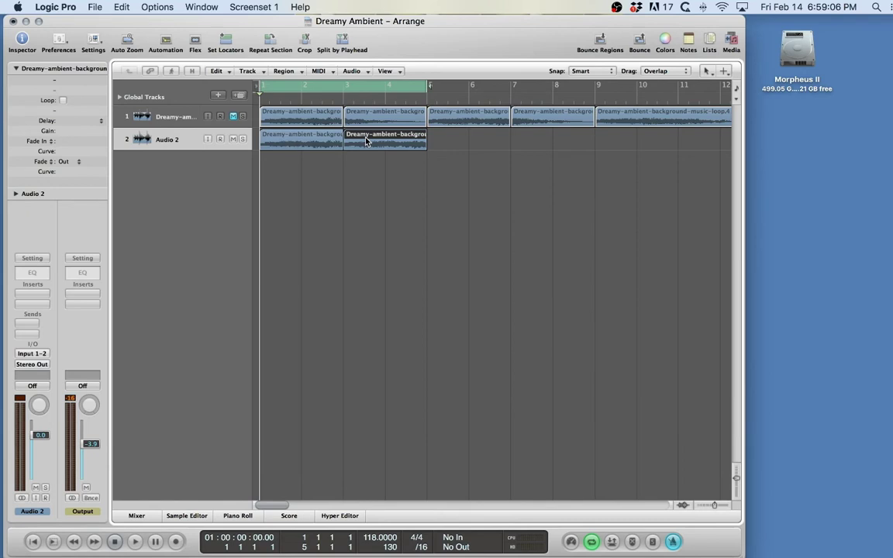
key("space")
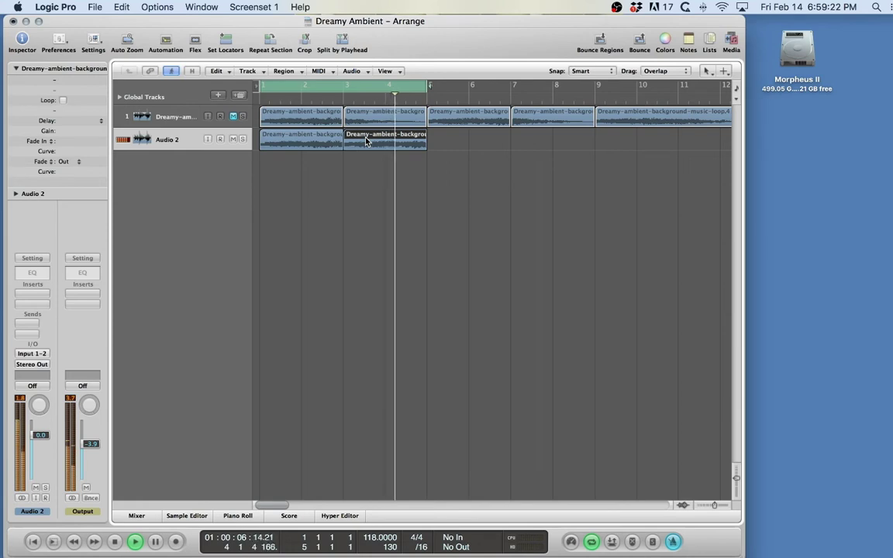
key("space")
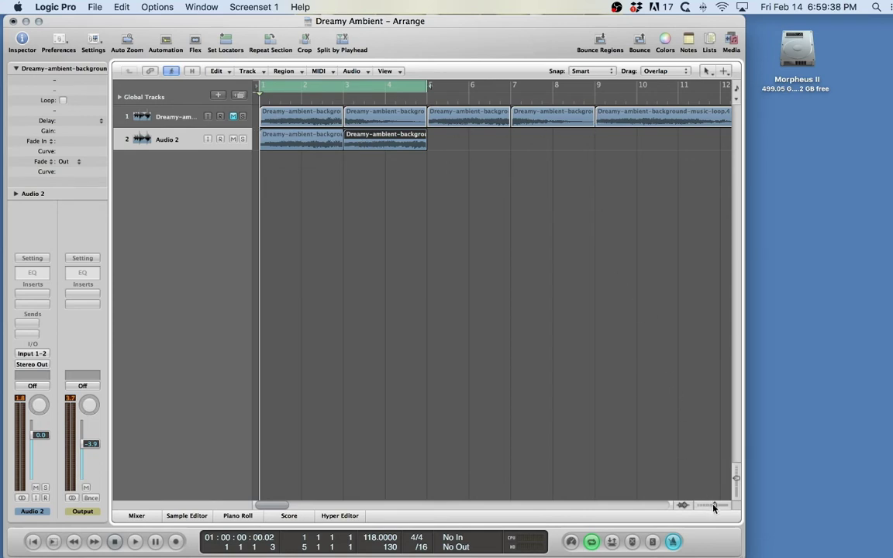
Move and extend the cycle range to bars 9 to 17, and play that section with the first track unmuted.
left_click_drag(715, 507, 712, 507)
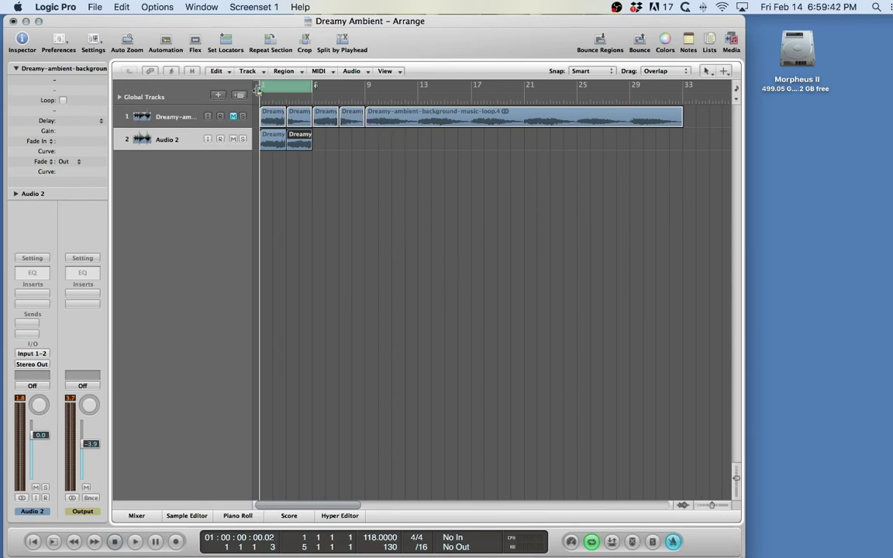
left_click_drag(280, 89, 468, 91)
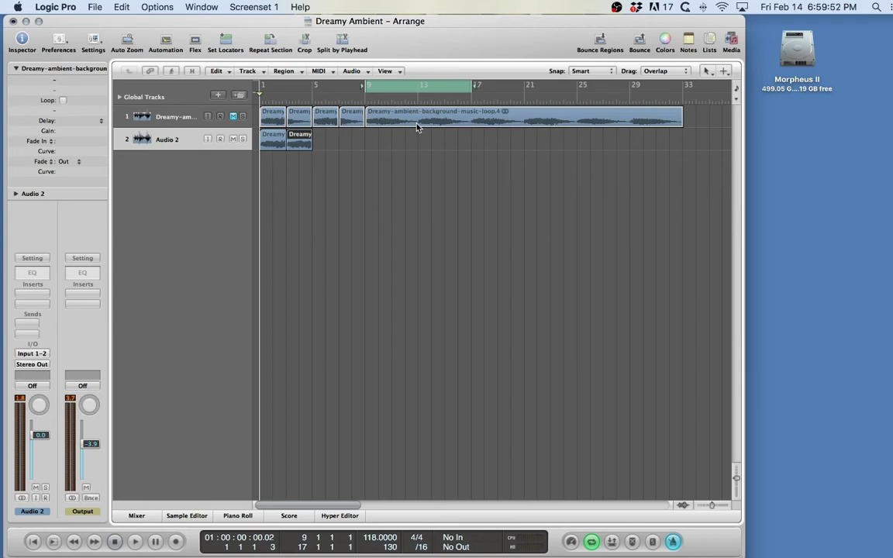
key("space")
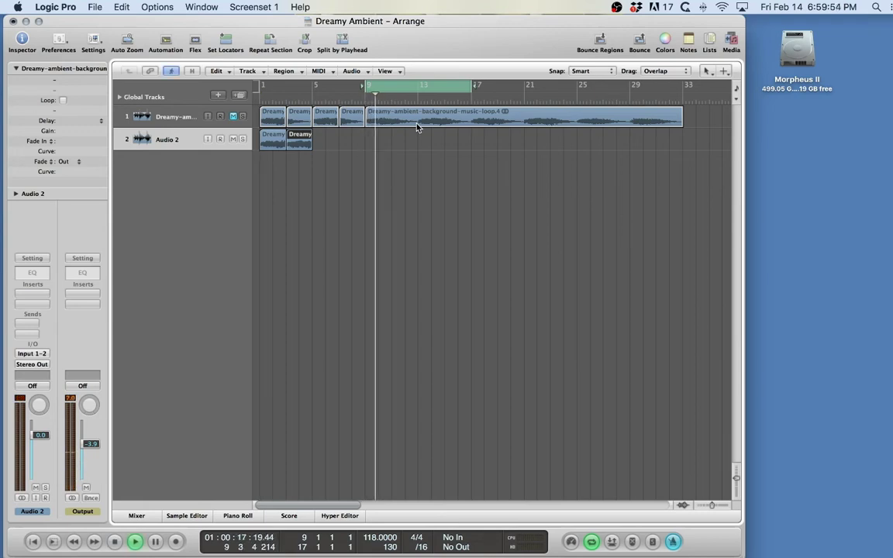
left_click(232, 116)
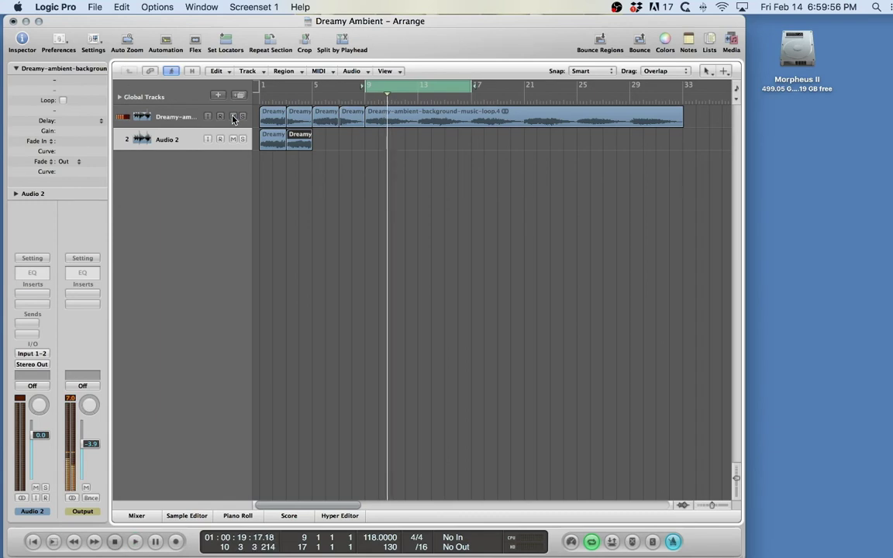
Play the cycled section, and split the long region on the first track at bars 17, 13, 11 and 15.
key("space")
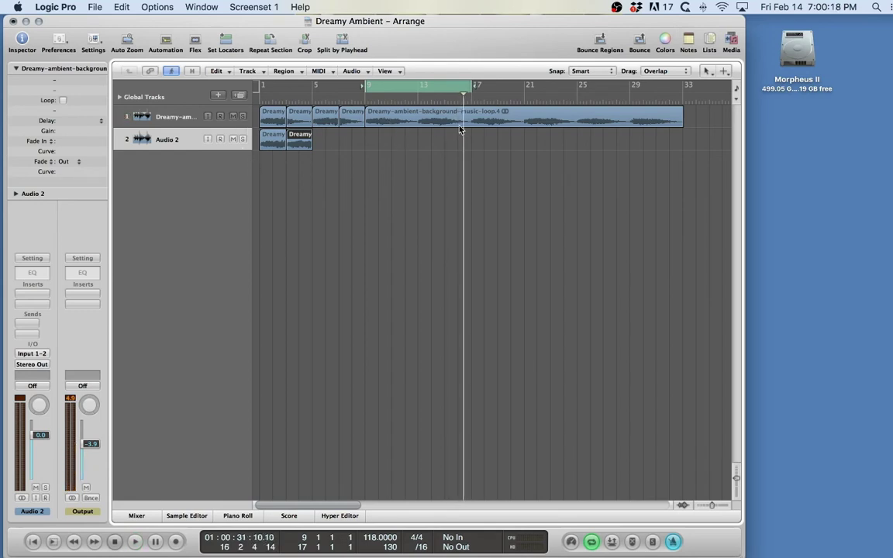
left_click(389, 126)
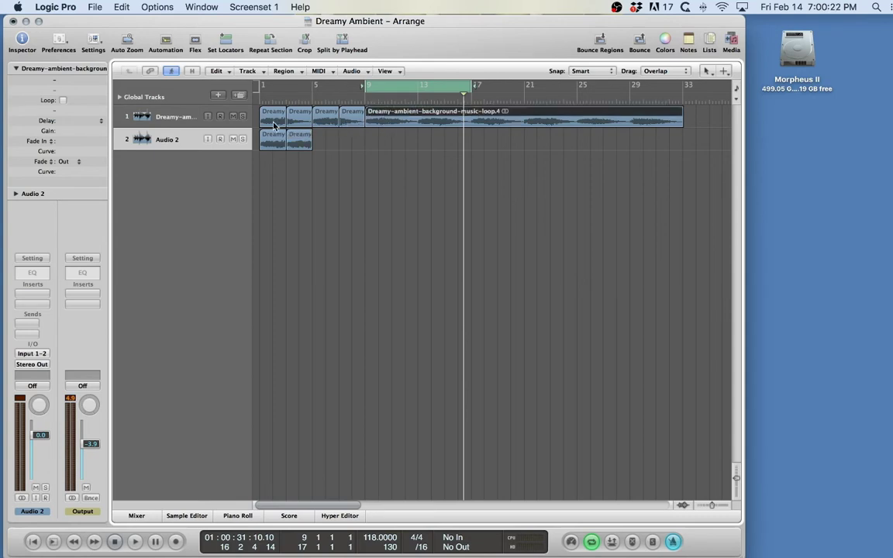
key("Escape")
left_click(444, 126)
left_click(472, 116)
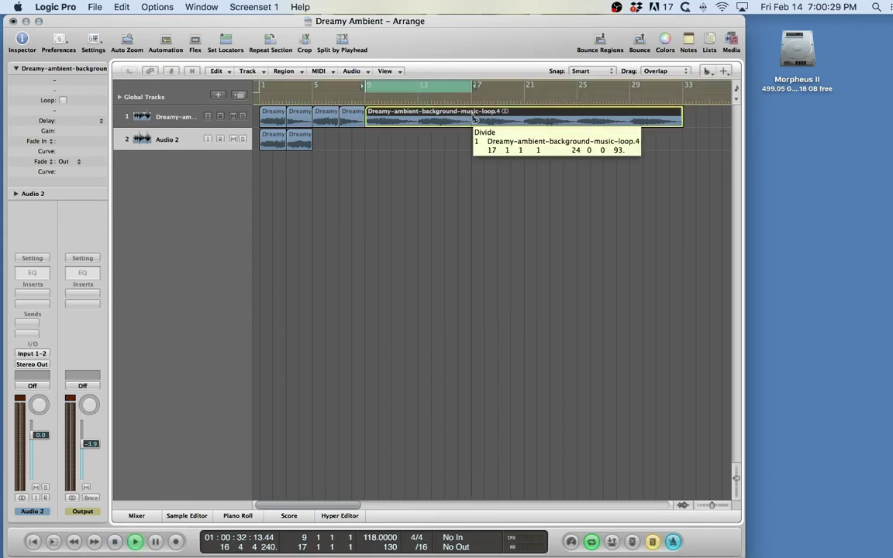
left_click(420, 118)
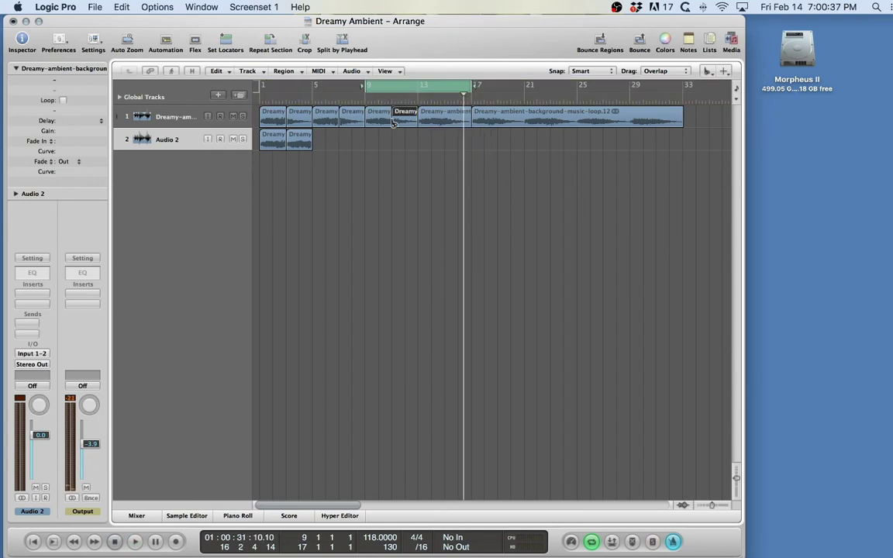
left_click(393, 122)
left_click(445, 120)
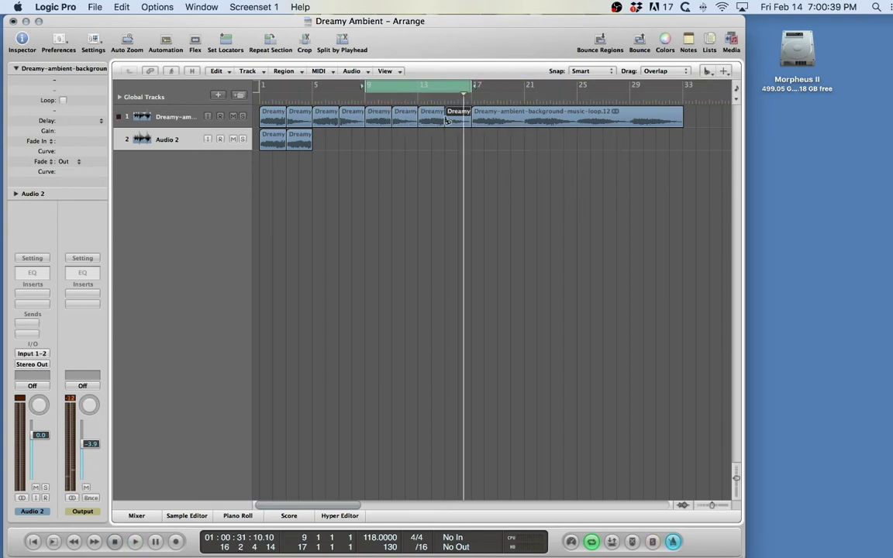
key("Escape")
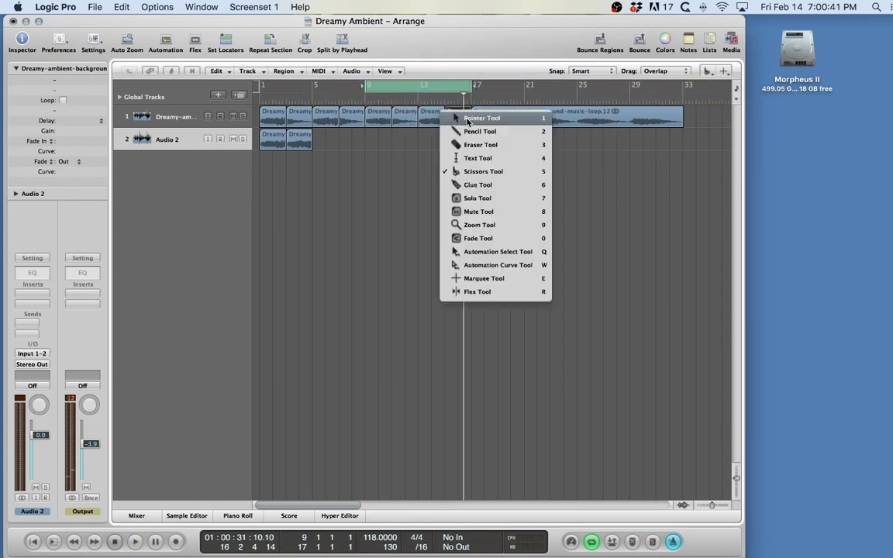
left_click(468, 118)
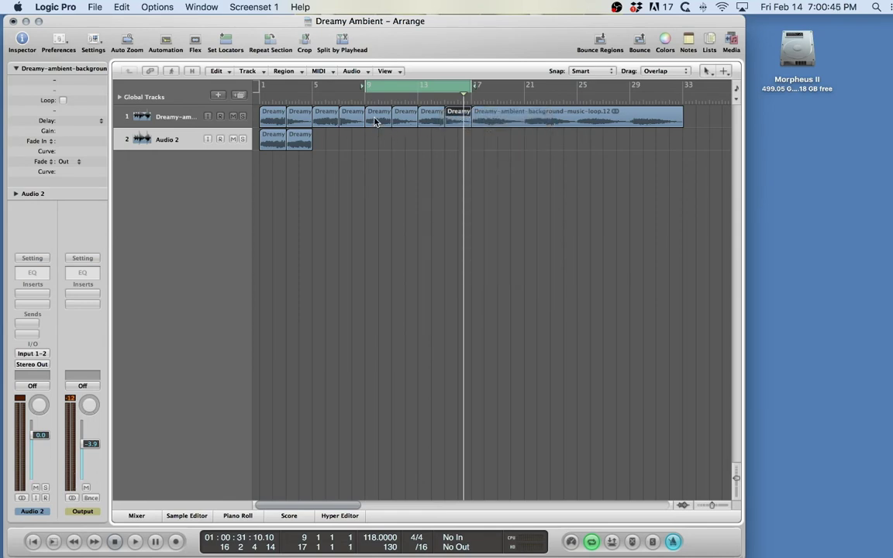
Copy the first track's bar 9 and bar 13 regions onto the Audio 2 track at bars 5 and 7.
left_click_drag(374, 120, 321, 146)
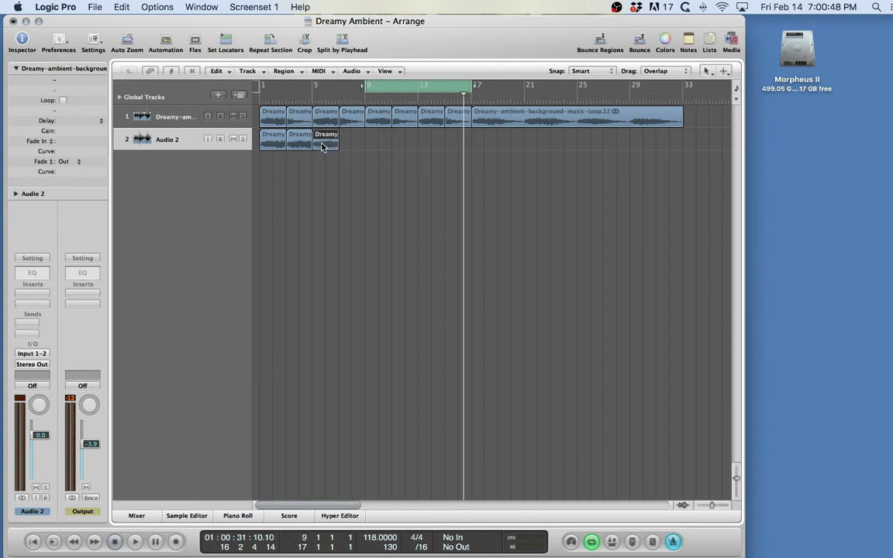
left_click(433, 118)
left_click_drag(433, 119, 357, 143)
Move the cycle range to bars 1 to 9, mute the first track, and play the four Audio 2 regions from the start.
left_click_drag(418, 88, 315, 99)
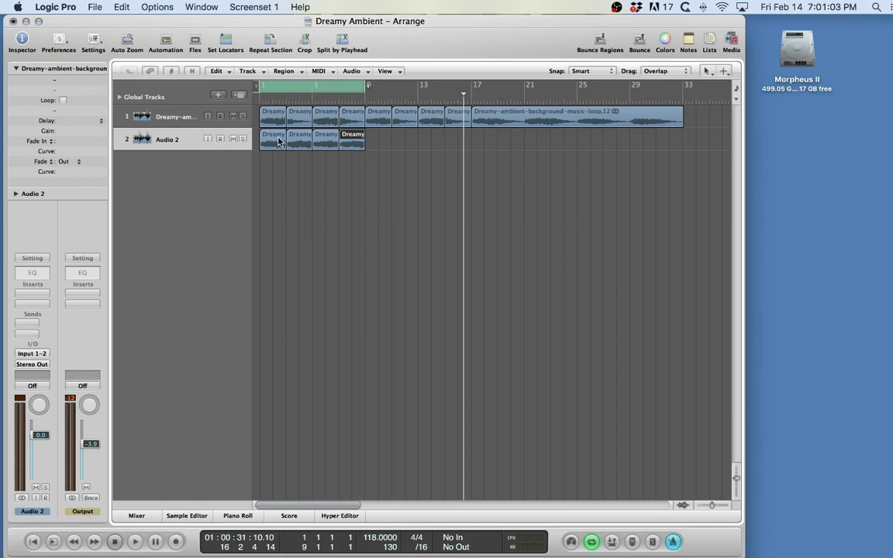
left_click_drag(265, 171, 345, 147)
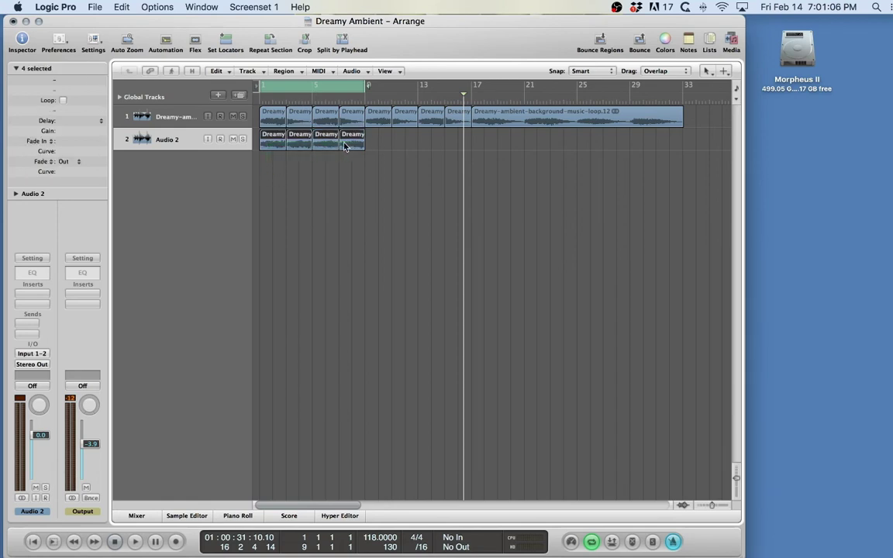
left_click(232, 117)
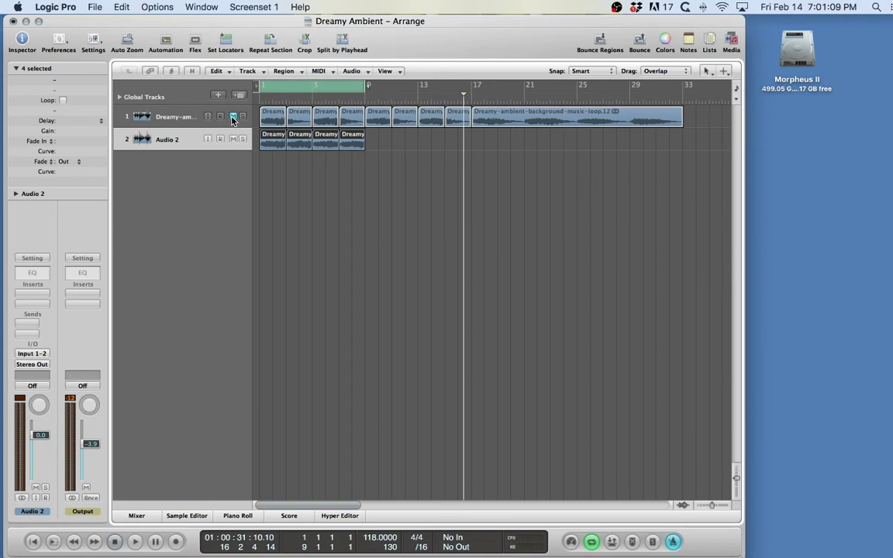
key("Return")
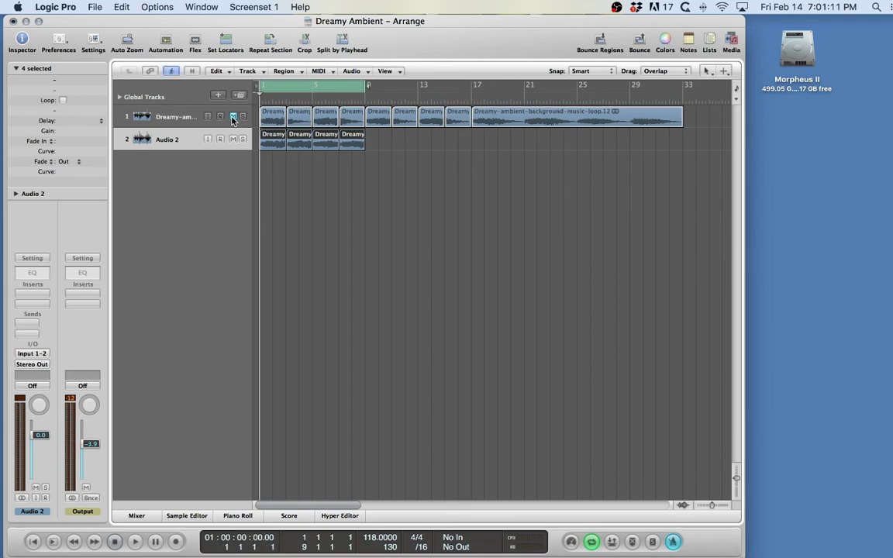
key("space")
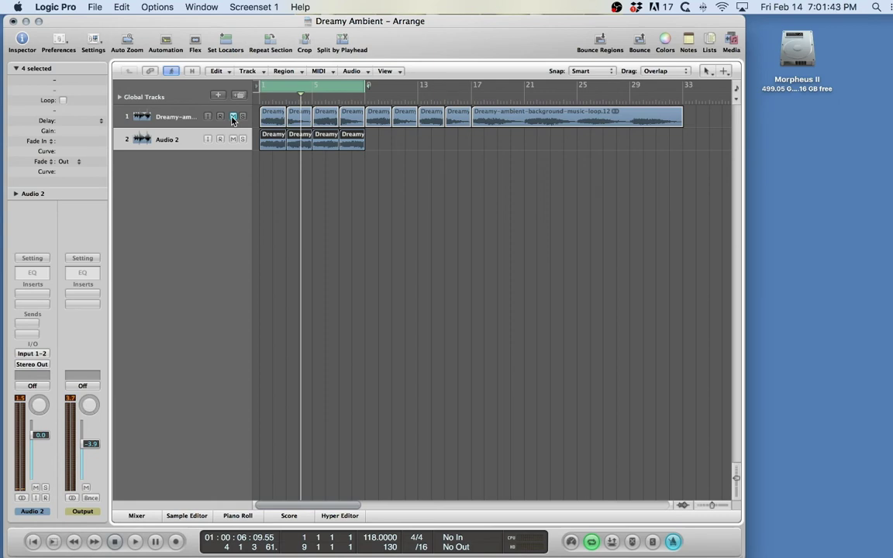
left_click(233, 117)
Copy the four Audio 2 regions into bars 9 to 17 in a new order, with bar 1's copy at bar 11 and bar 5's at bar 15.
left_click(279, 194)
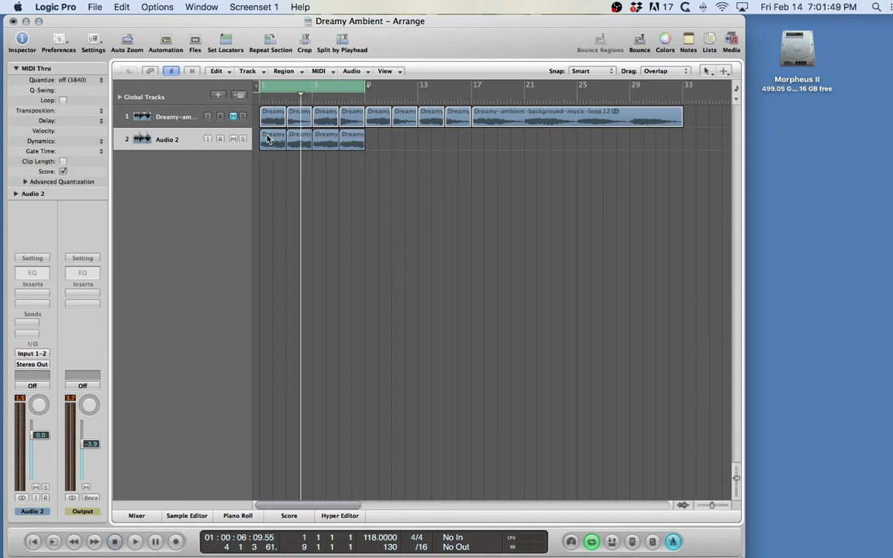
left_click(267, 140)
left_click(299, 139)
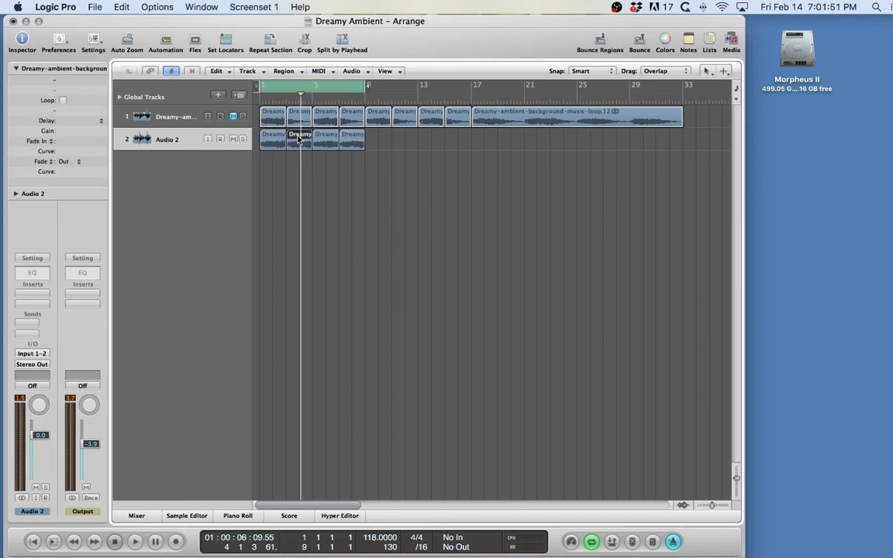
left_click(326, 139)
left_click(355, 140)
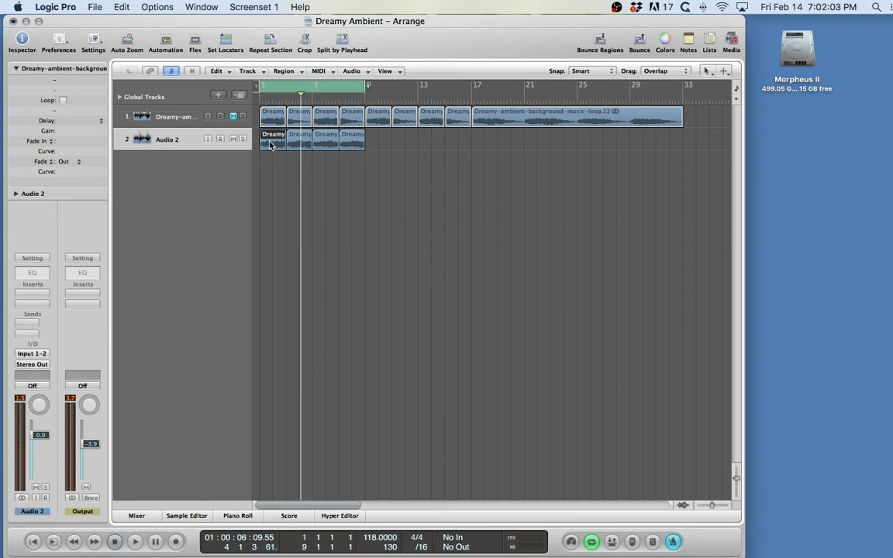
left_click_drag(271, 145, 406, 141)
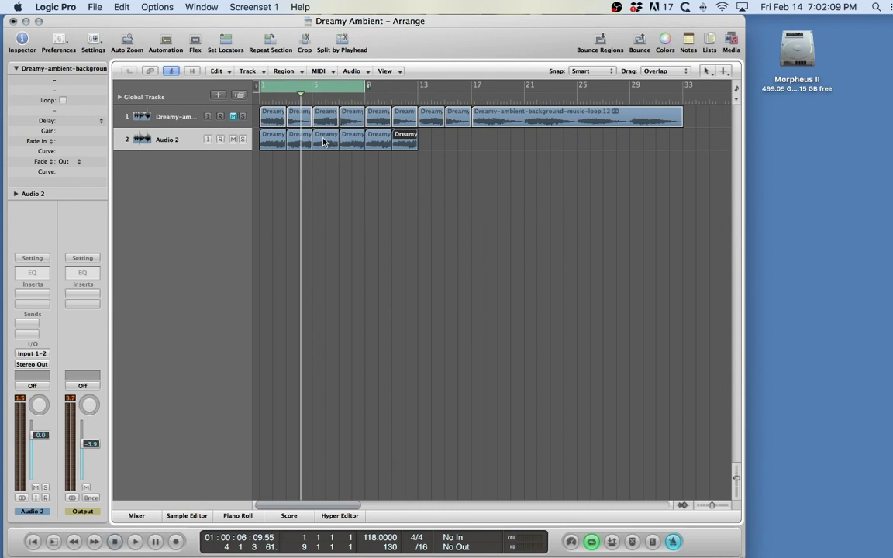
left_click_drag(324, 141, 459, 143)
Move the cycle range to bars 9 to 17 and play the rearranged Audio 2 copies.
left_click_drag(303, 83, 409, 111)
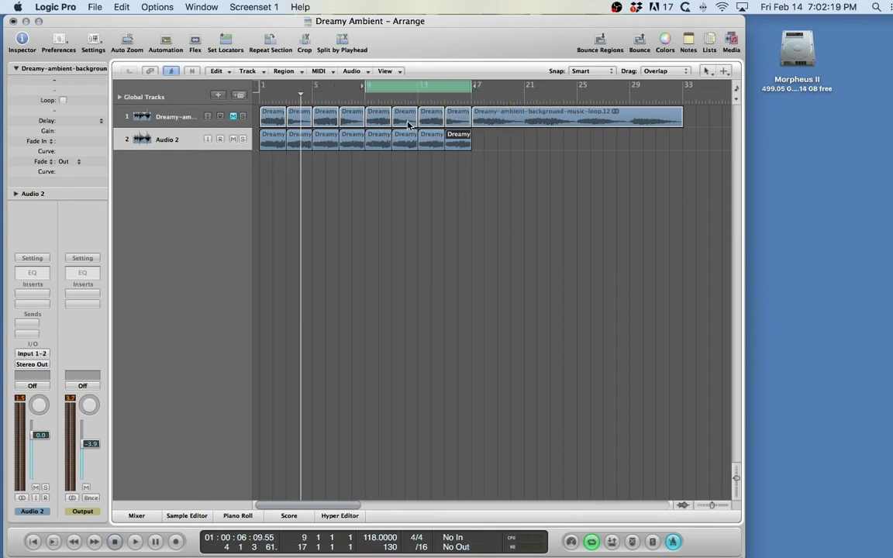
key("space")
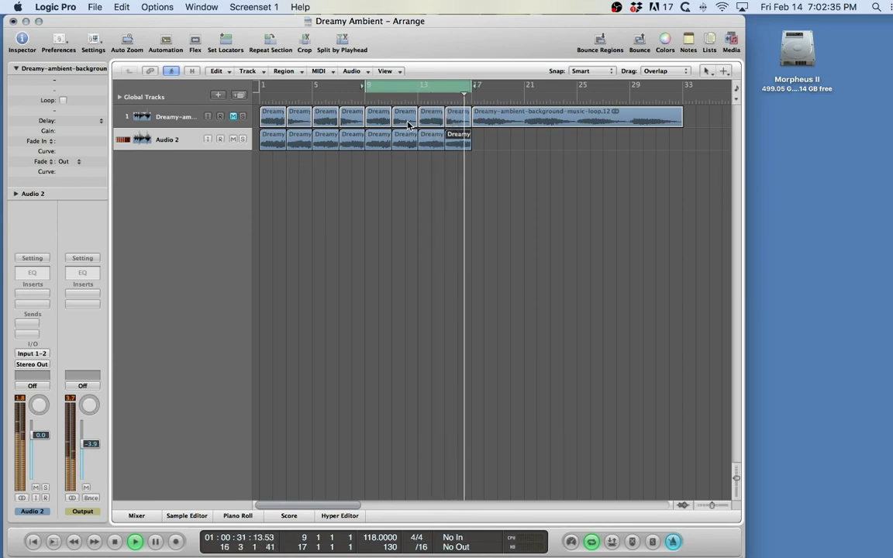
key("space")
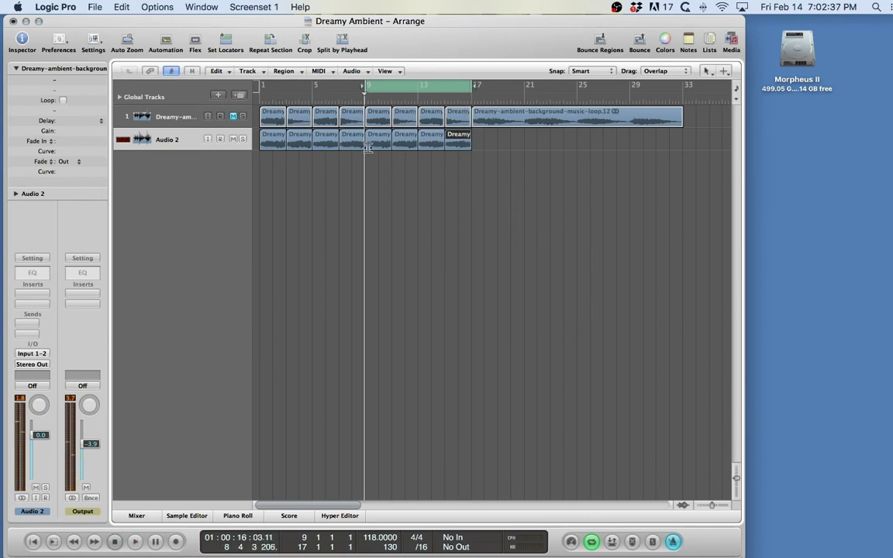
Fill bars 17 to 25 of Audio 2 with four more copied regions, and play that section with the cycle range moved over it.
left_click(295, 144)
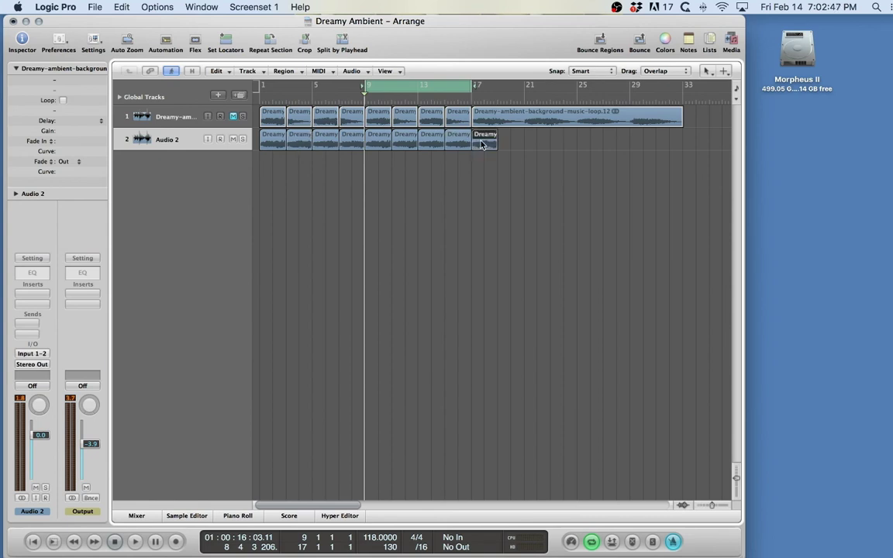
left_click_drag(482, 145, 566, 138)
left_click_drag(409, 90, 512, 97)
key("space")
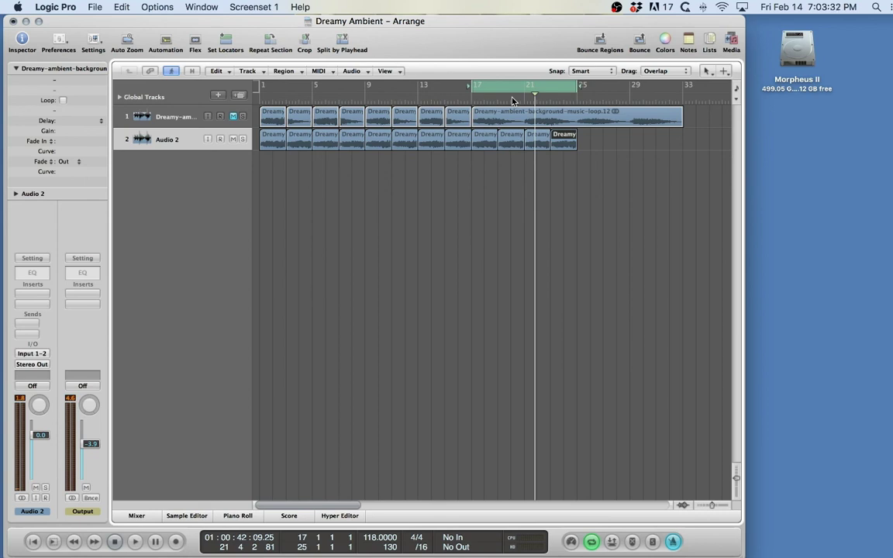
left_click(120, 7)
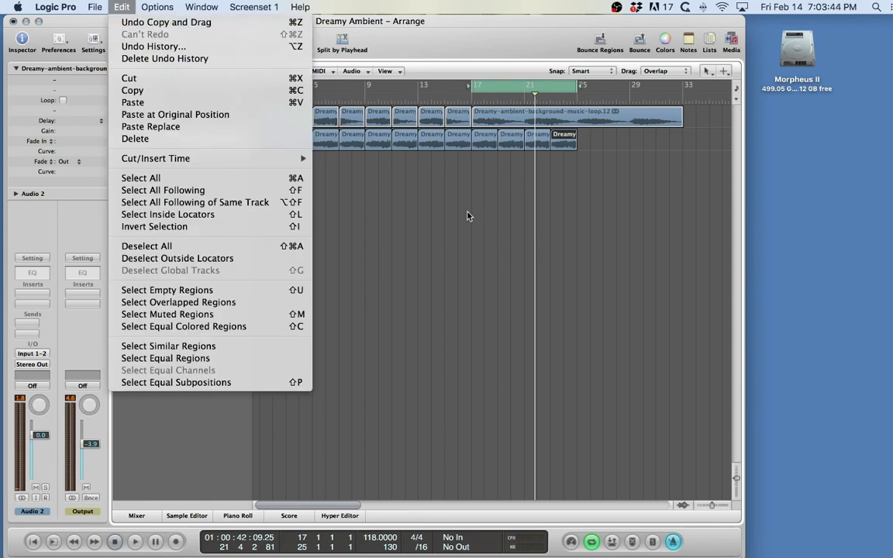
left_click(468, 214)
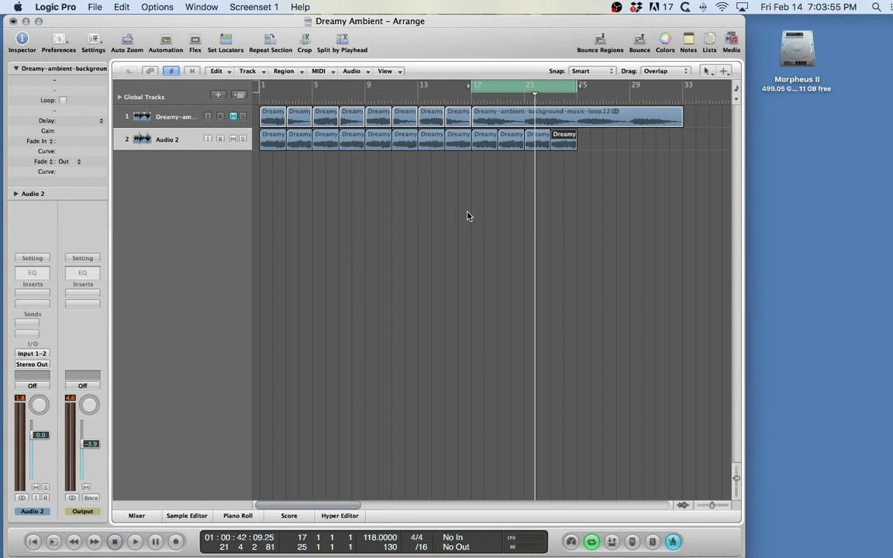
key("super+shift+4")
key("Escape")
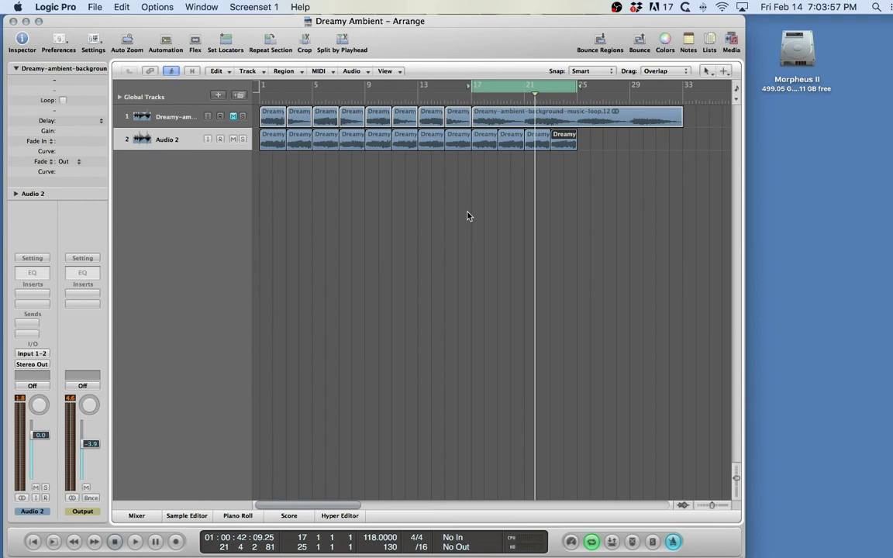